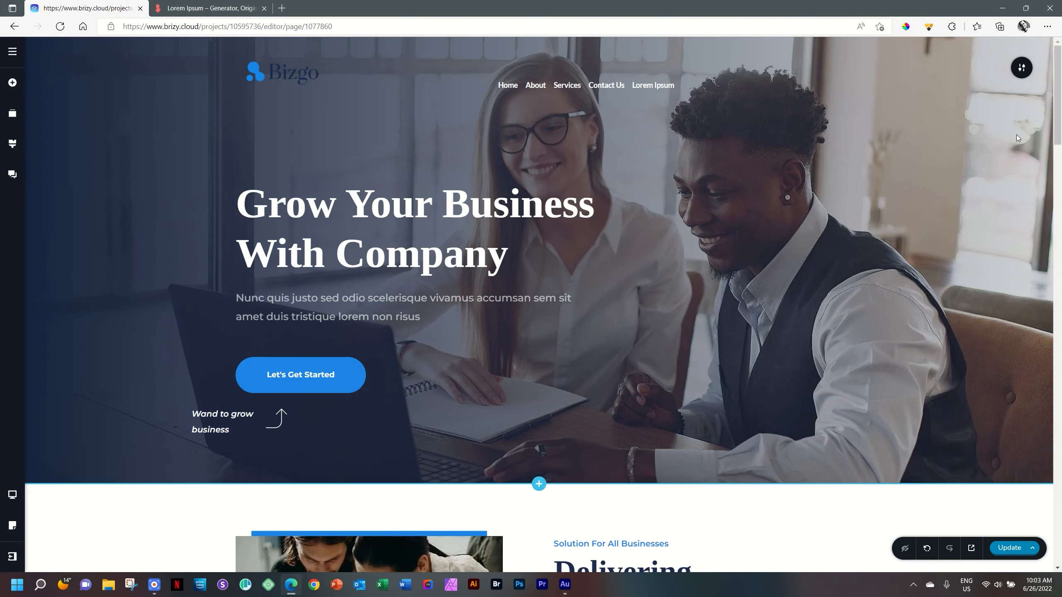
Look through the fonts available for the "Grow Your Business" heading line in its typography settings
mouse_move(1059, 103)
mouse_down()
mouse_move(1060, 518)
mouse_move(1060, 104)
mouse_up()
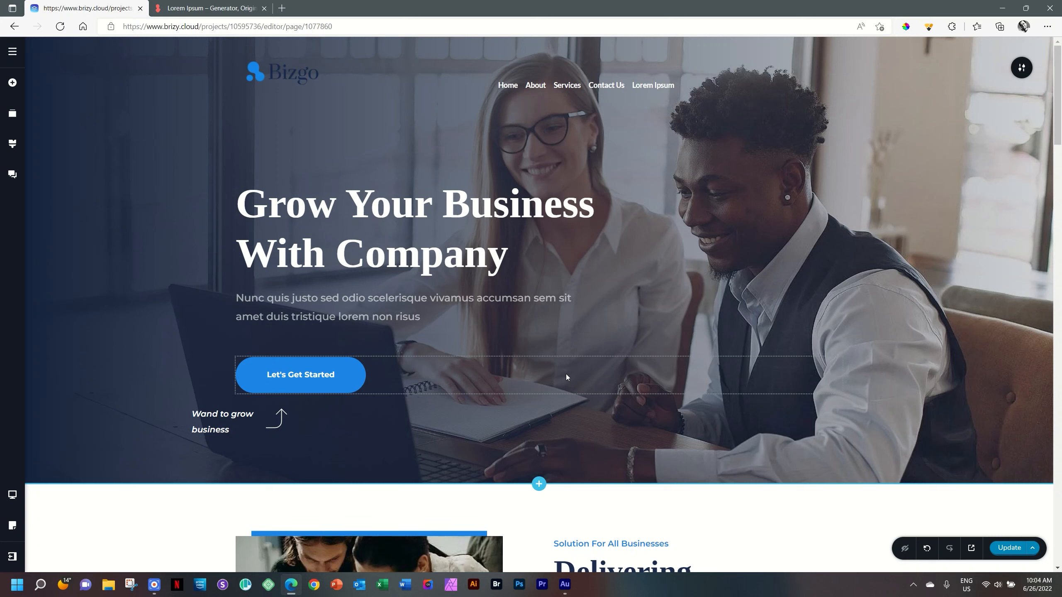
click(392, 207)
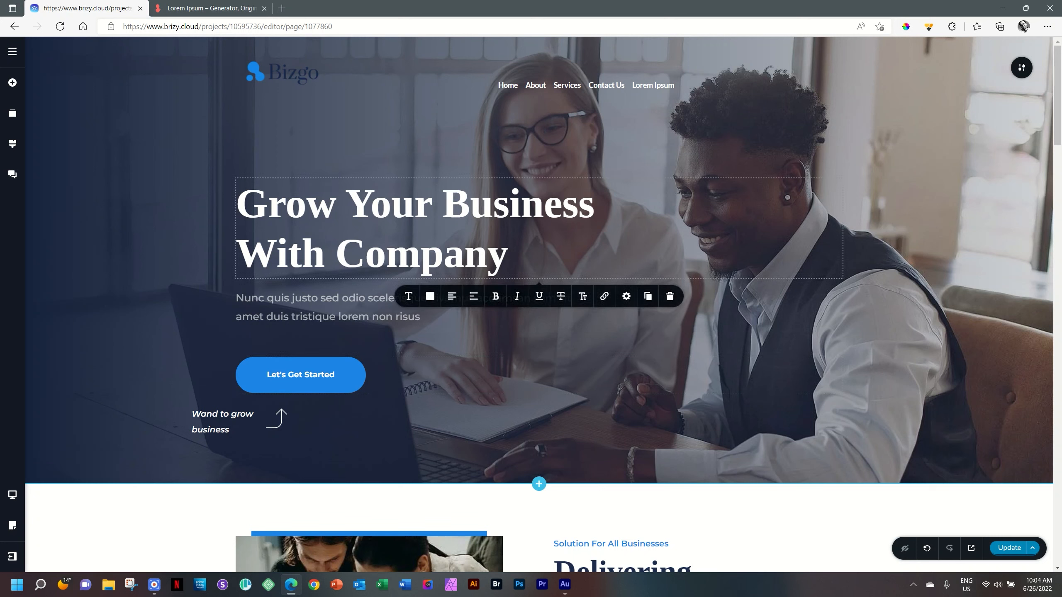
click(410, 297)
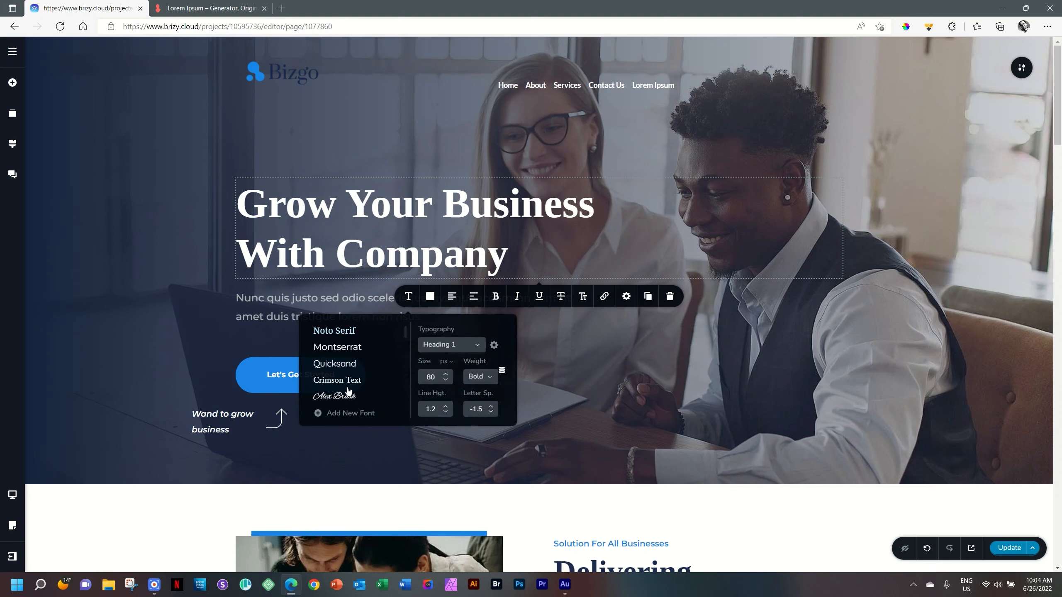
mouse_move(406, 332)
mouse_down()
mouse_move(407, 408)
mouse_move(403, 321)
mouse_move(404, 347)
mouse_move(405, 334)
mouse_up()
drag(406, 332, 408, 361)
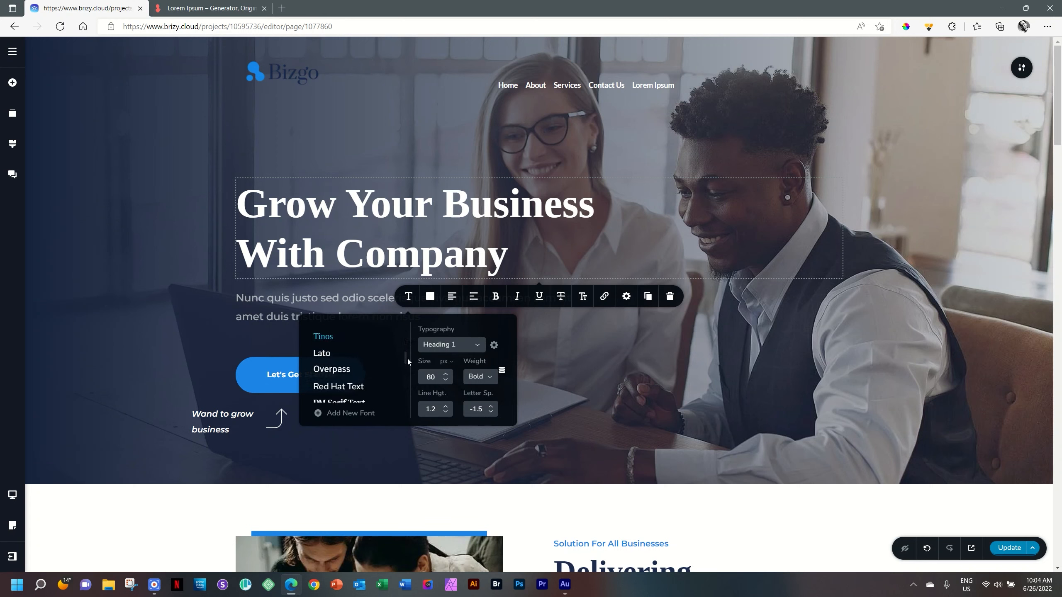
drag(406, 358, 406, 372)
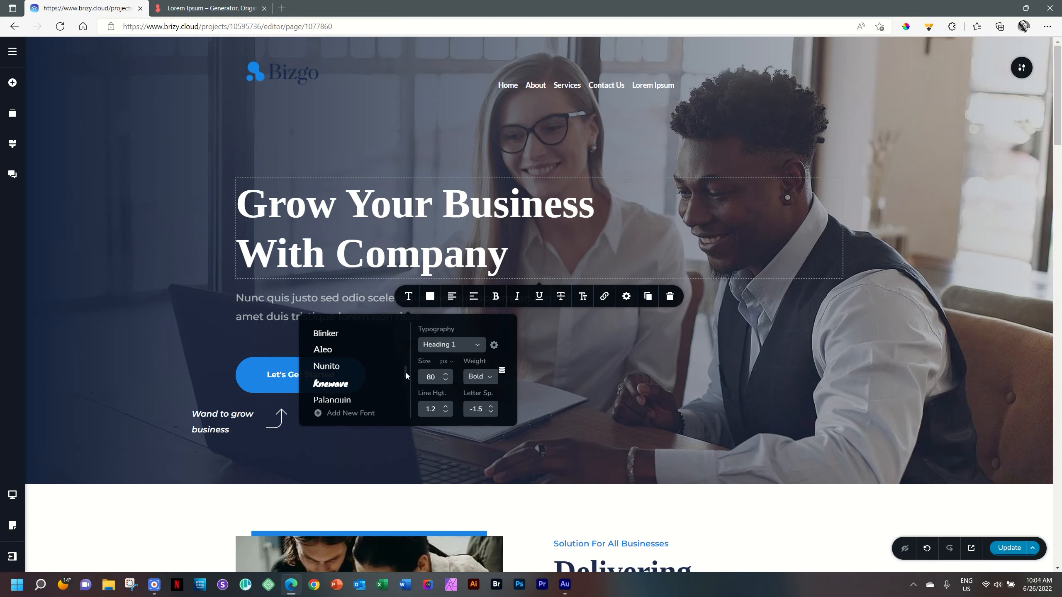
mouse_move(405, 373)
mouse_down()
mouse_move(403, 351)
mouse_move(404, 385)
mouse_up()
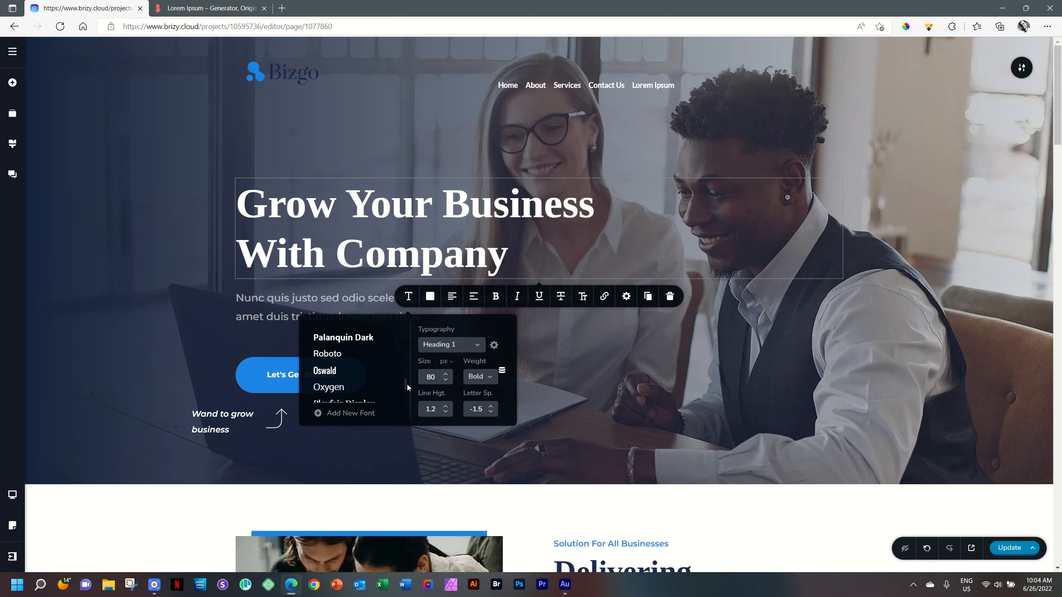
drag(404, 385, 405, 399)
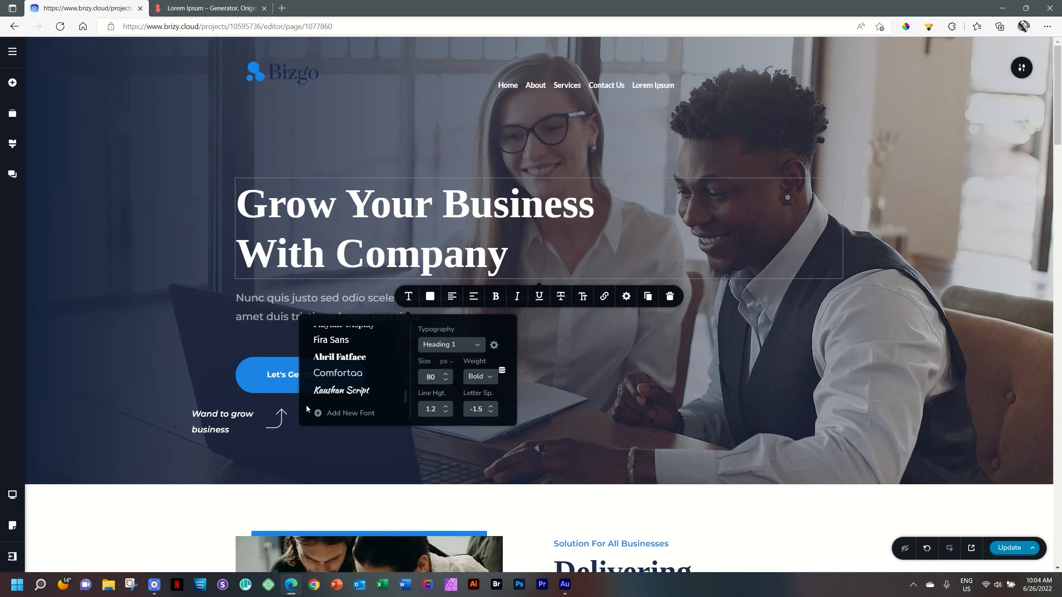
Open the font manager and delete the Kaushan Script and Knewave fonts from the installed fonts
click(351, 414)
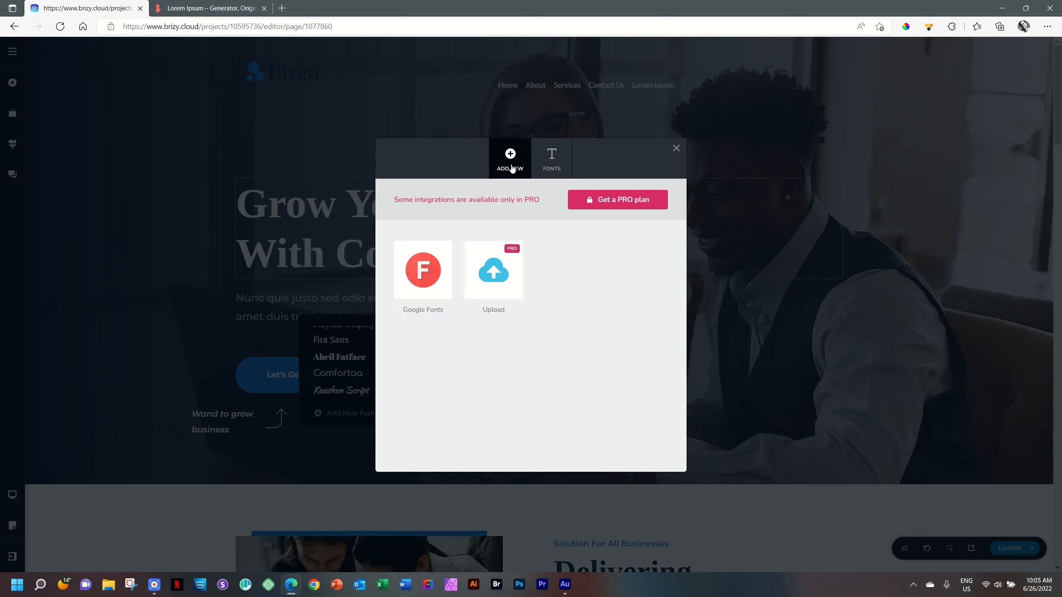
click(552, 166)
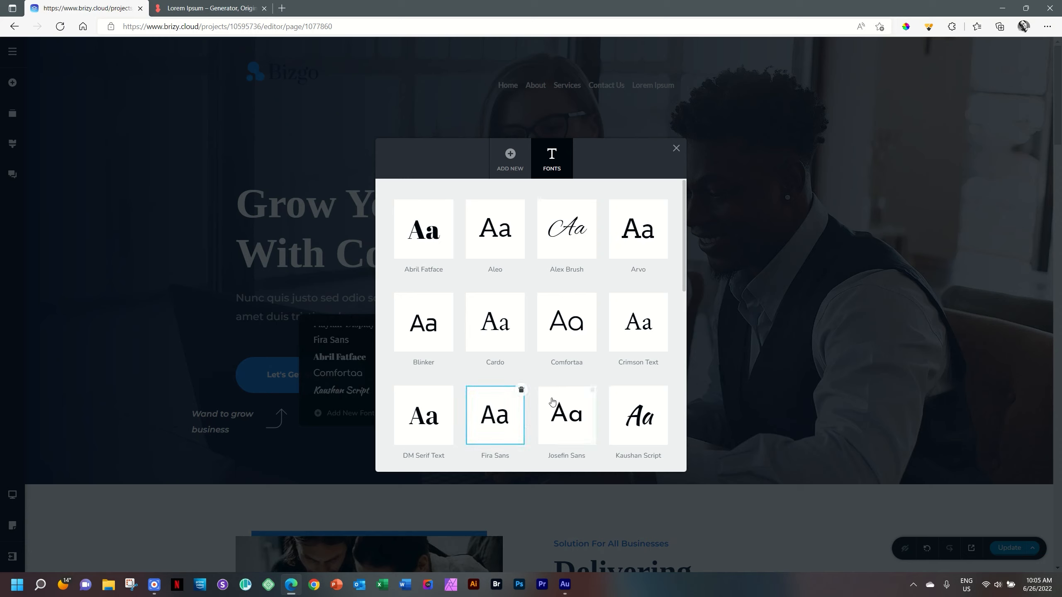
scroll(552, 401, down, 4)
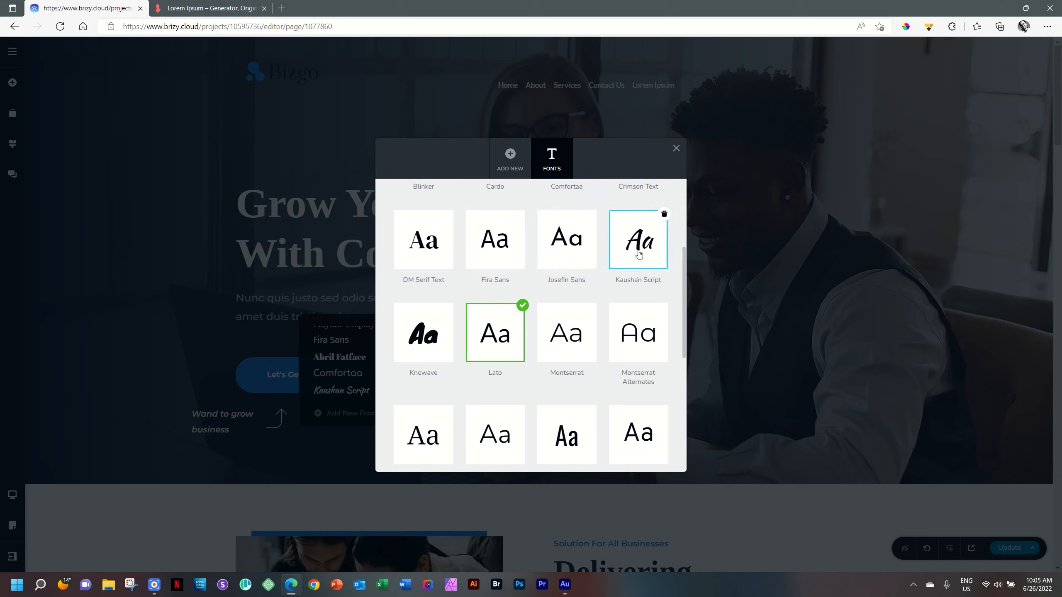
click(665, 214)
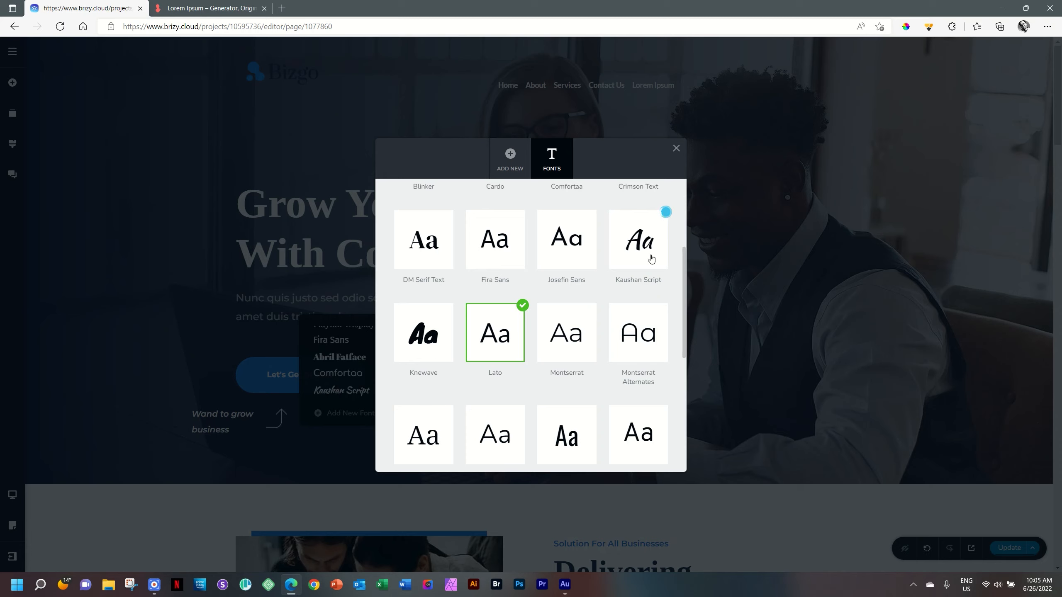
click(664, 214)
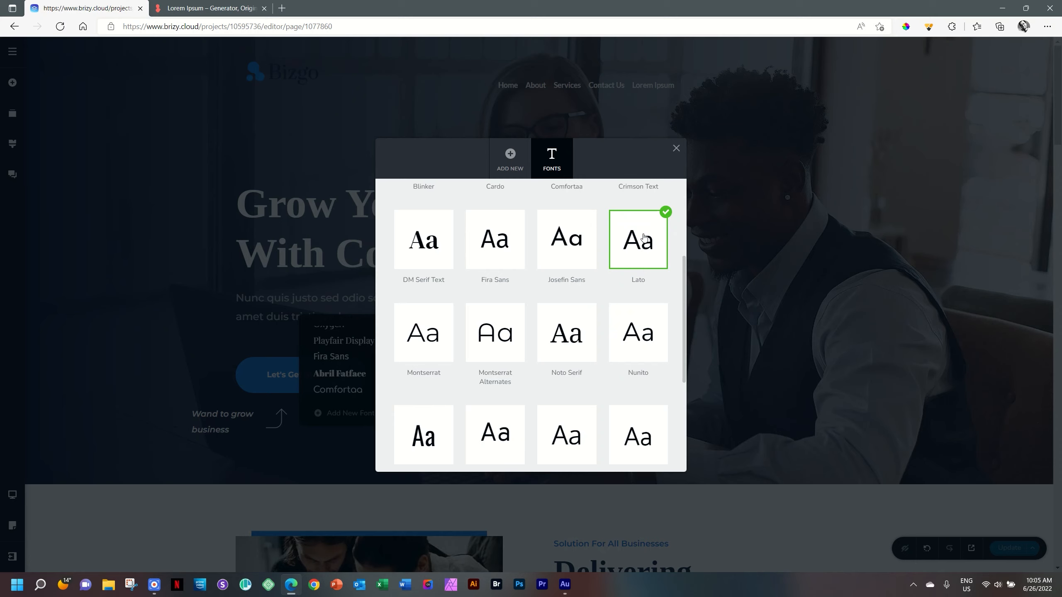
Make Arvo the default font among the installed fonts
scroll(642, 242, up, 4)
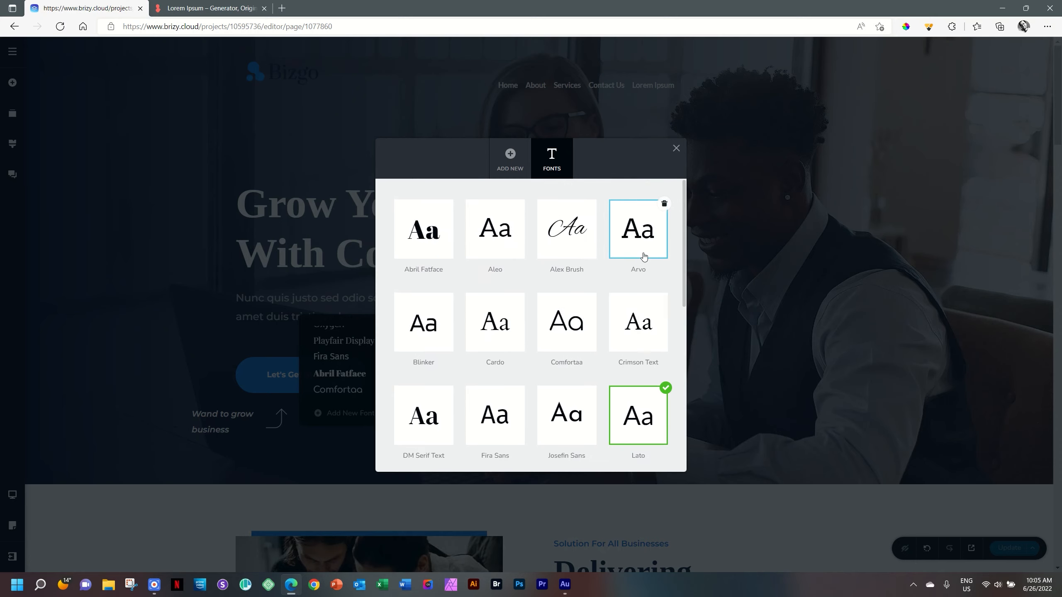
click(643, 232)
click(643, 235)
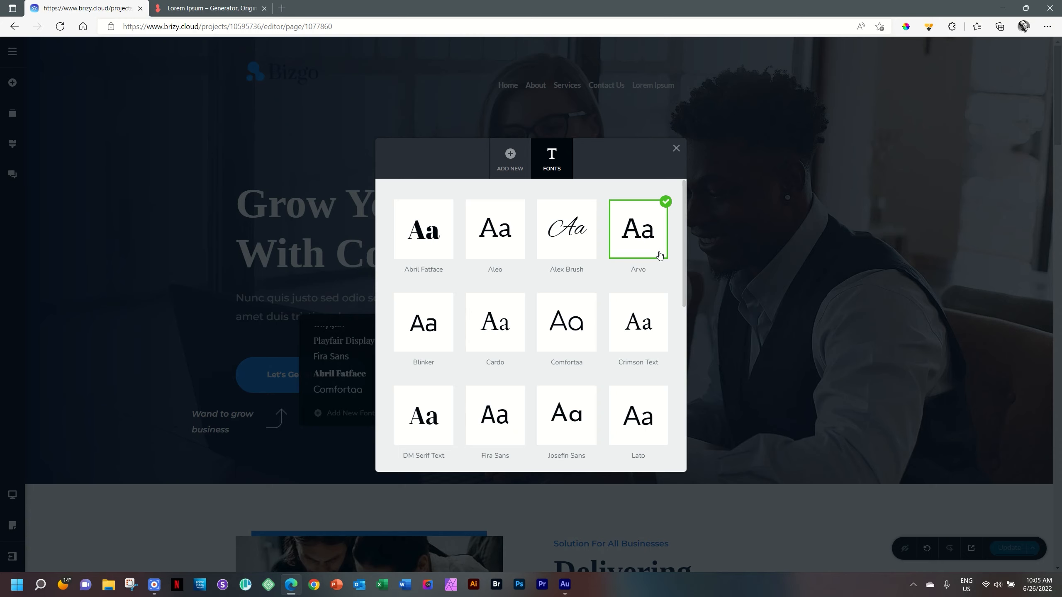
Show the options for adding a new font, and open fonts.google.com in a new browser tab
click(518, 171)
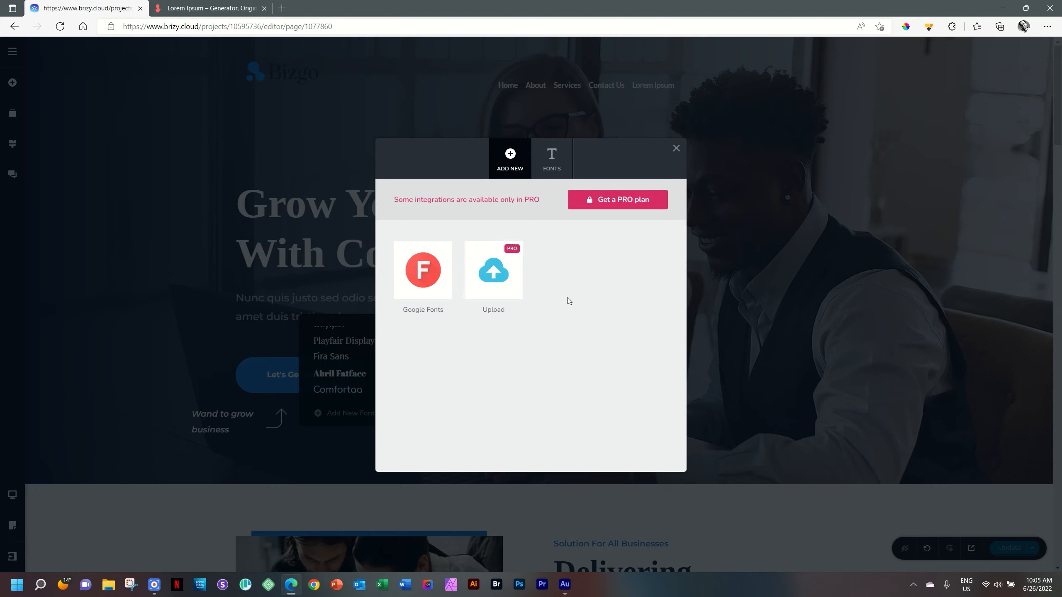
click(510, 263)
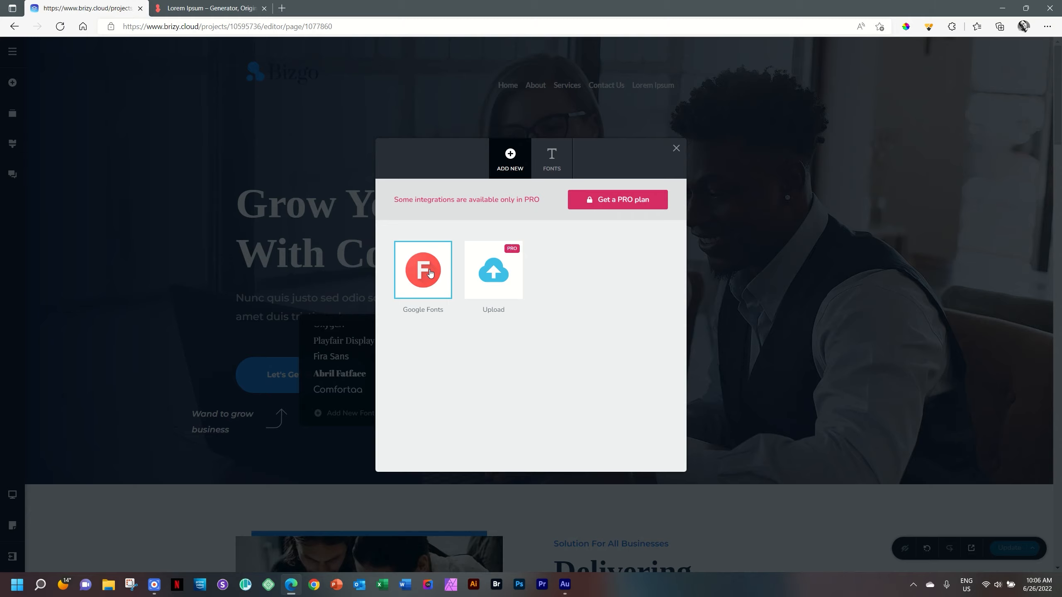
click(282, 8)
text(fonts.go)
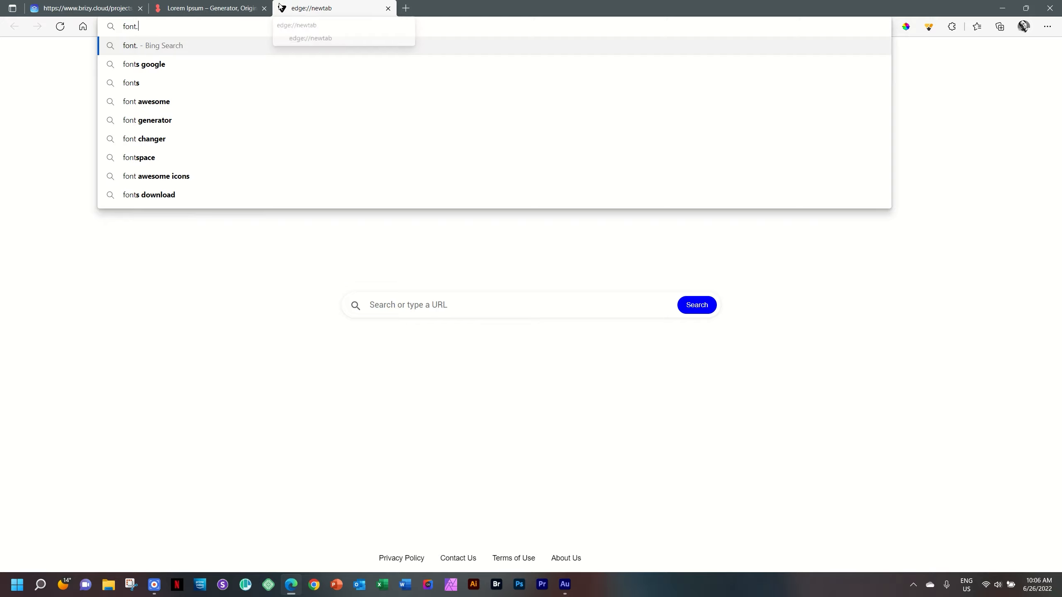
text(gol)
key(BackSpace)
key(BackSpace)
key(BackSpace)
text(ogle.com)
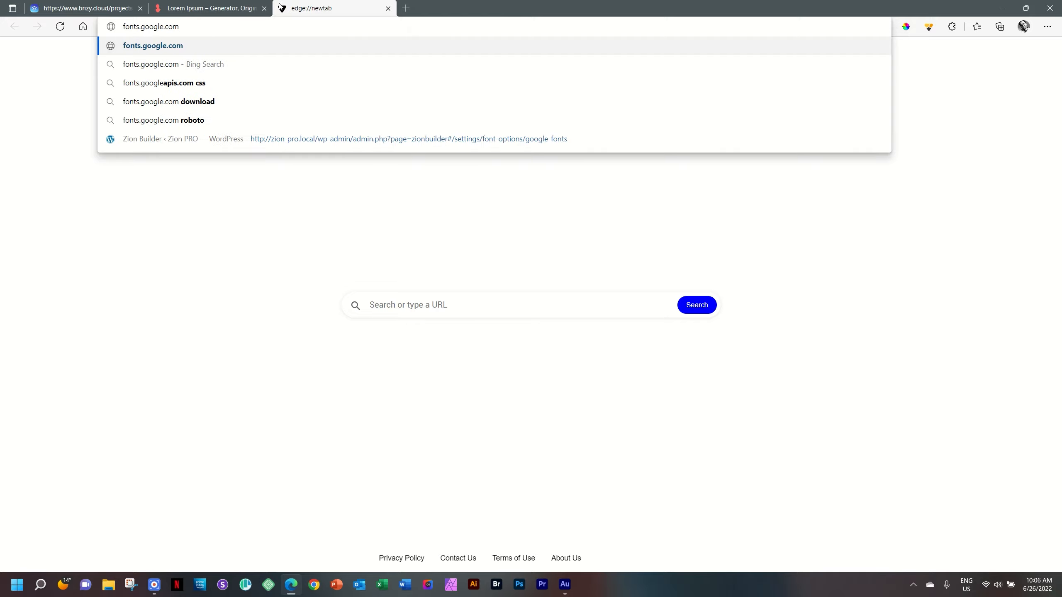
key(Return)
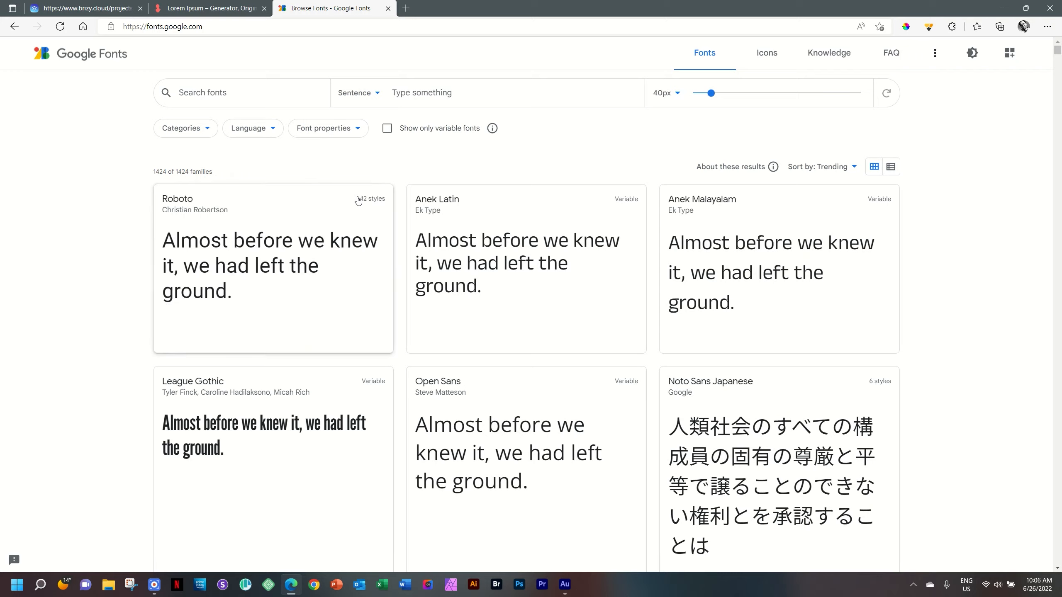
Browse the Google Fonts catalogue for a font to use on the page
scroll(874, 271, down, 8)
scroll(880, 271, down, 4)
scroll(880, 271, up, 3)
scroll(882, 271, down, 1)
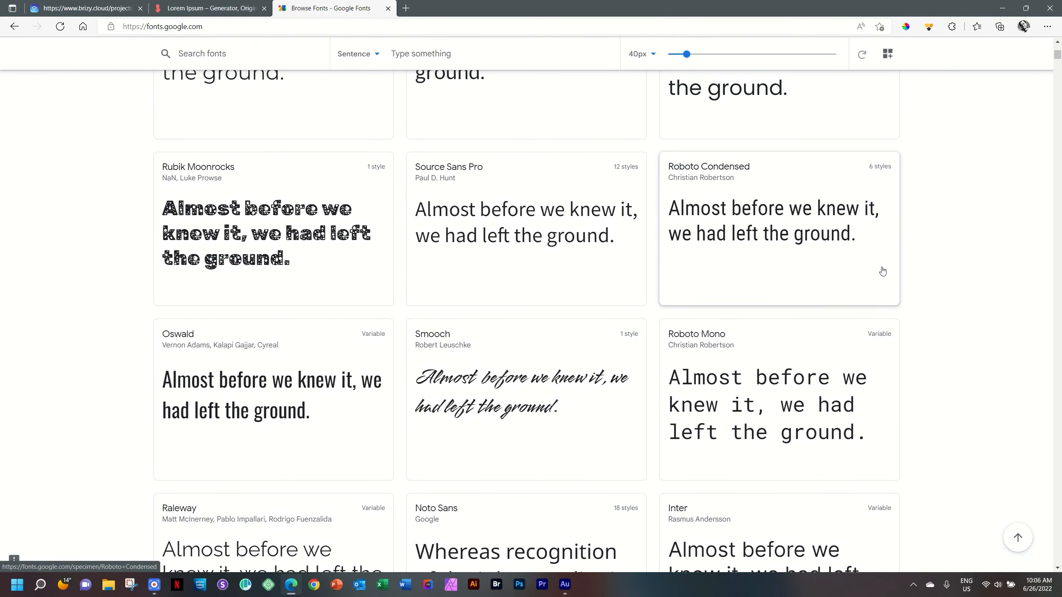
scroll(883, 271, down, 8)
scroll(882, 271, down, 4)
scroll(883, 271, down, 4)
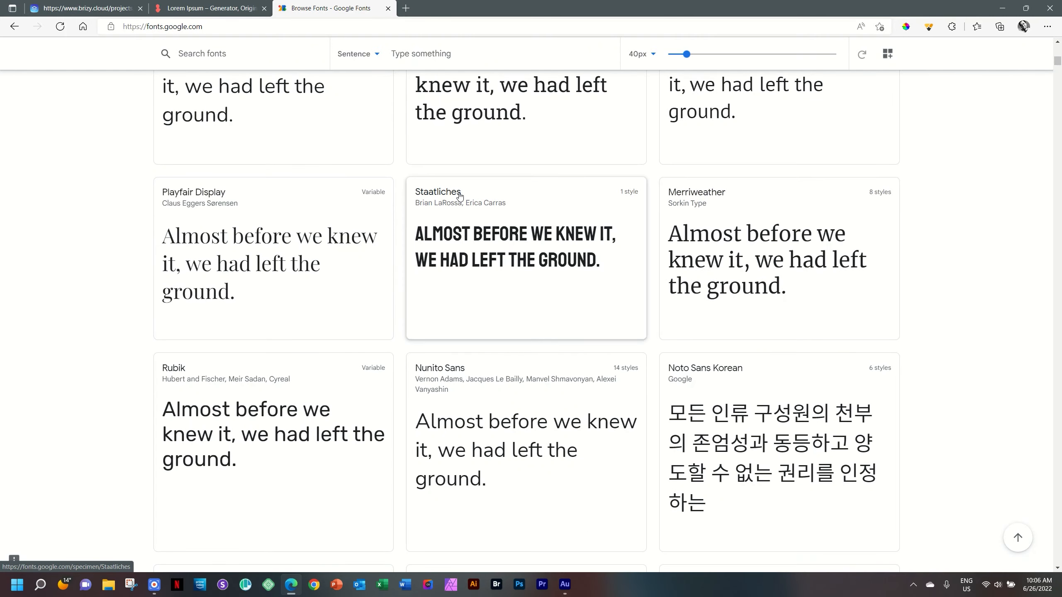
Return to the Brizy editor and add the Staatliches font from Google Fonts
click(110, 3)
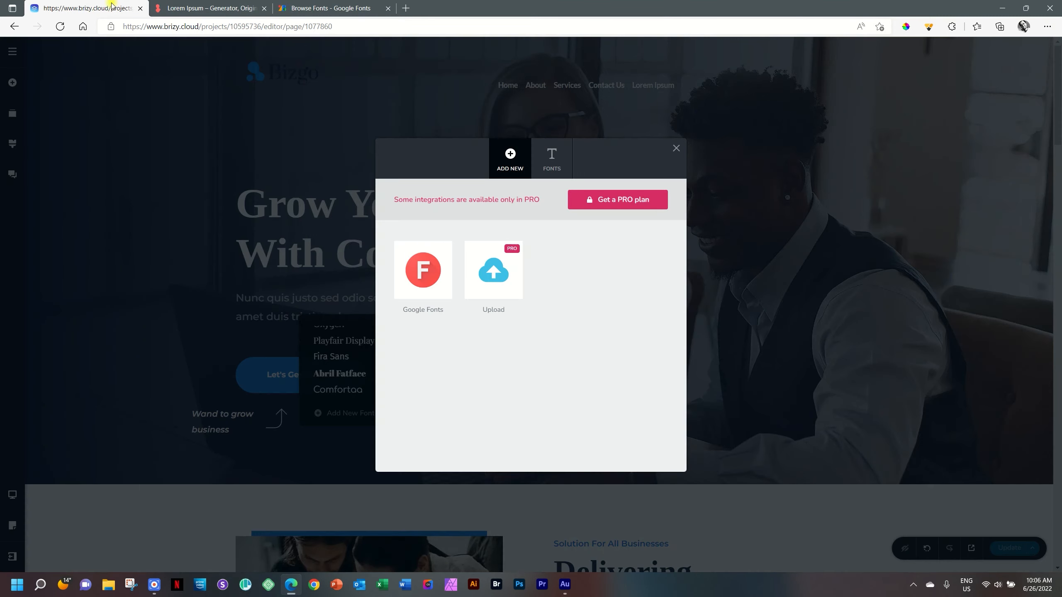
click(420, 283)
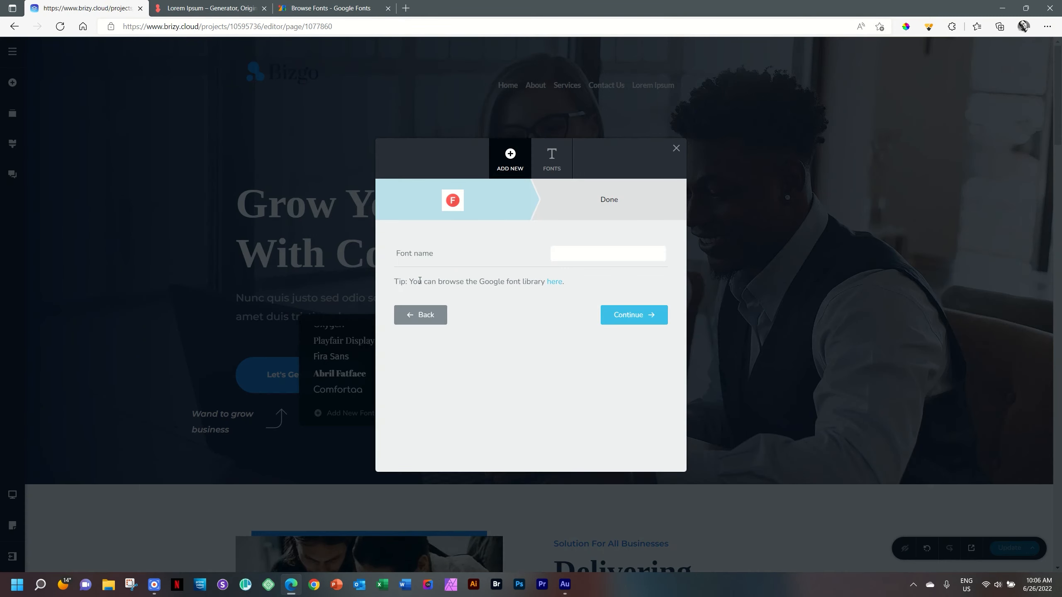
click(591, 256)
text(staat)
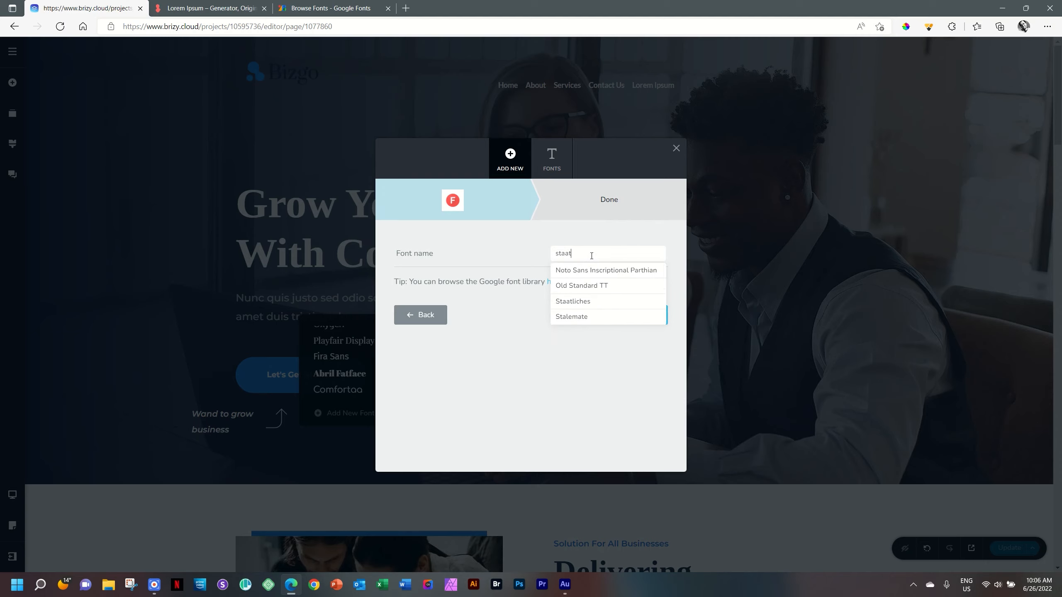
click(586, 306)
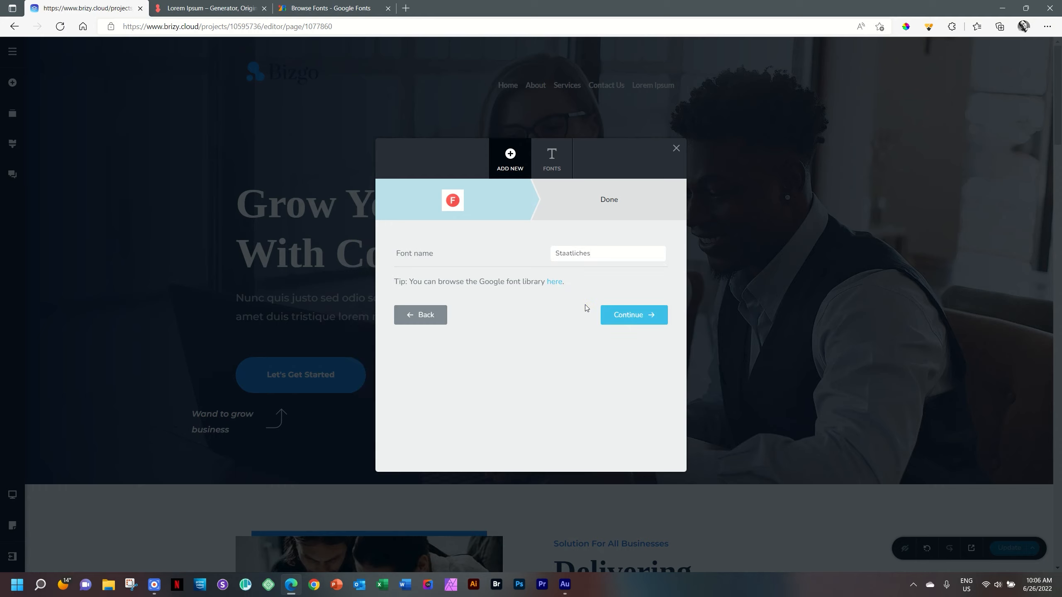
click(645, 320)
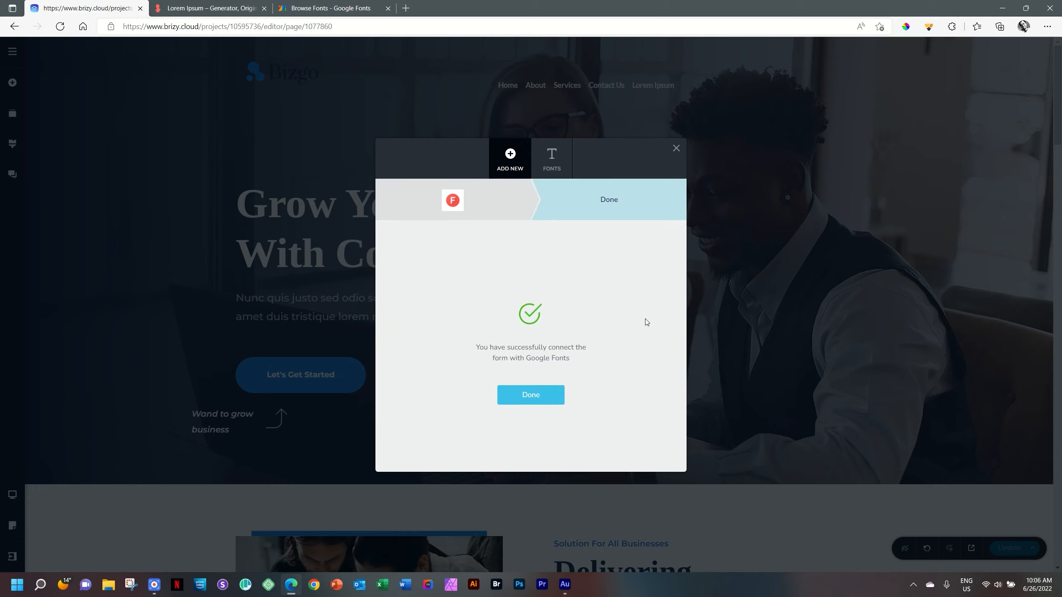
click(521, 398)
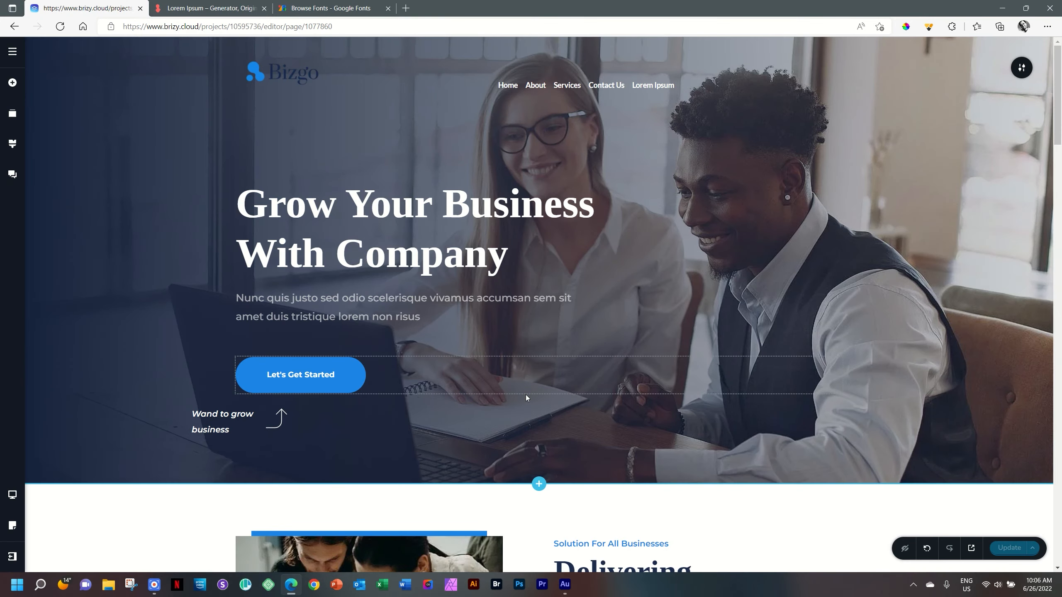
Apply the Staatliches font to both lines of the "Grow Your Business With Company" heading
click(432, 206)
click(409, 296)
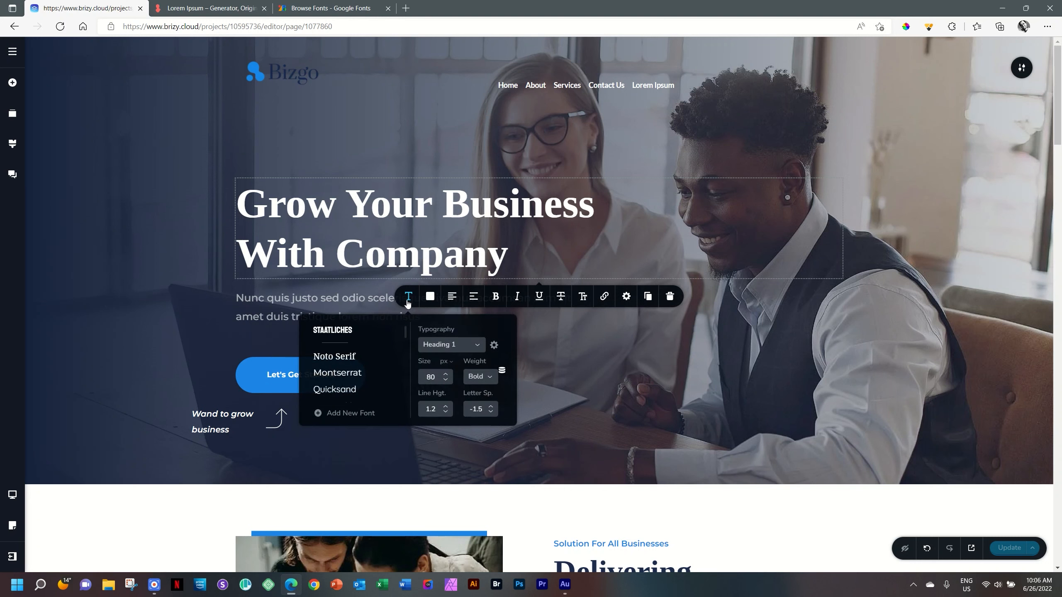
click(331, 331)
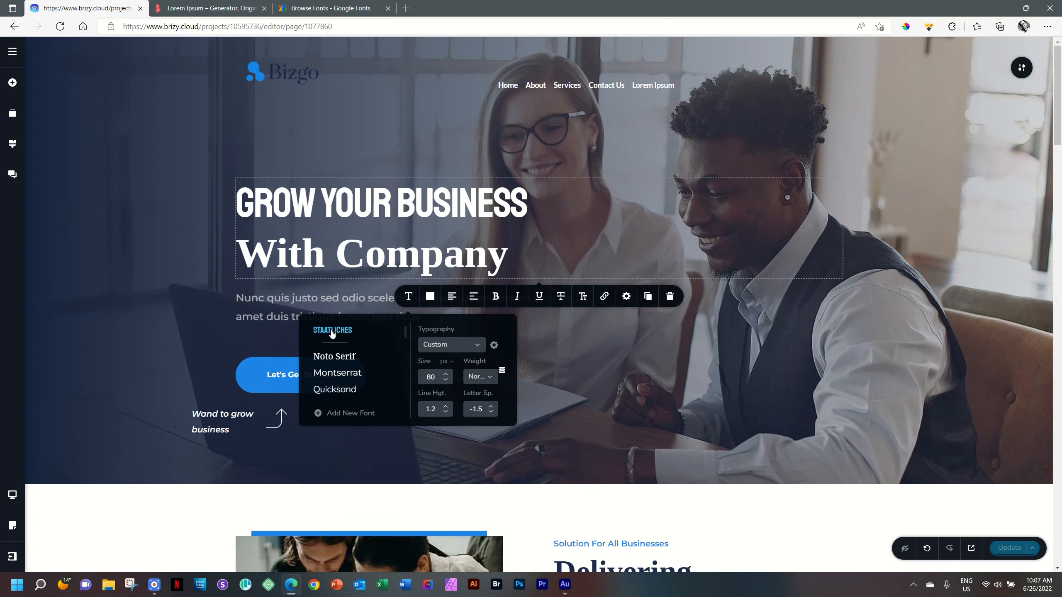
click(393, 253)
click(402, 296)
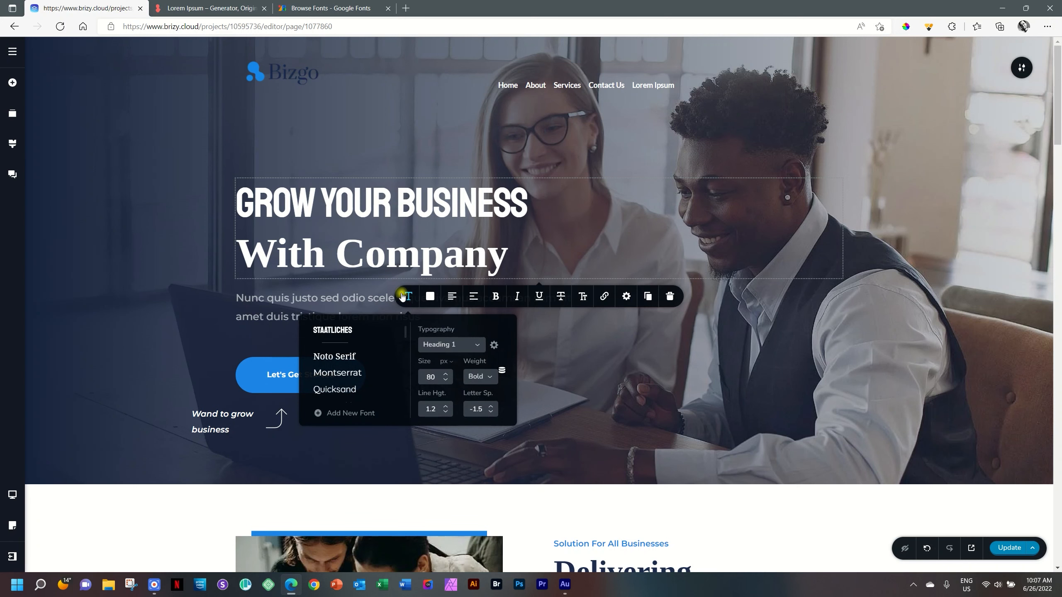
click(341, 329)
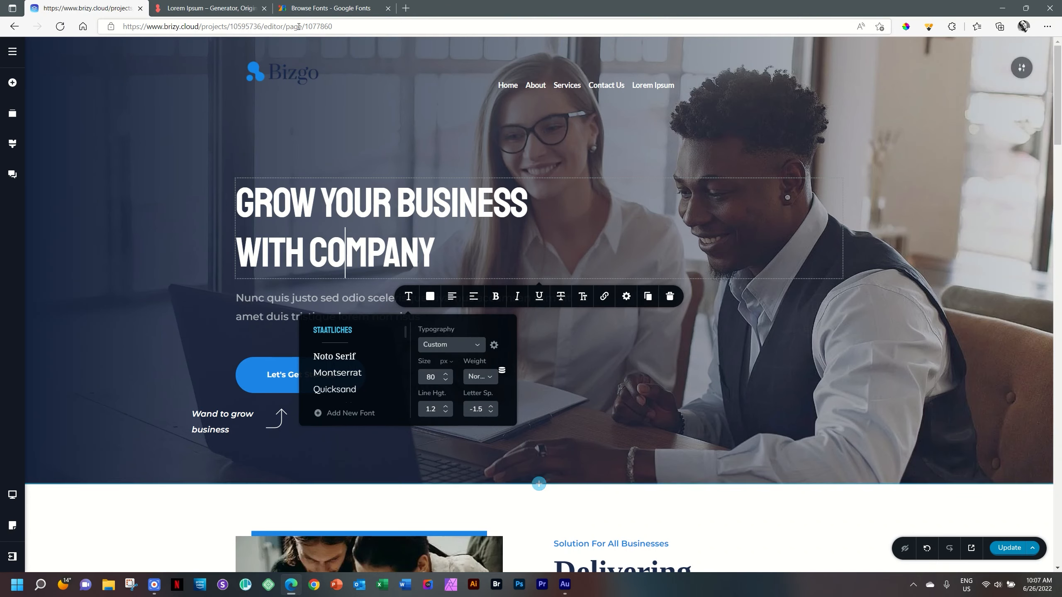
Check more fonts in the Google Fonts catalogue, and switch back to the Brizy editor
click(326, 8)
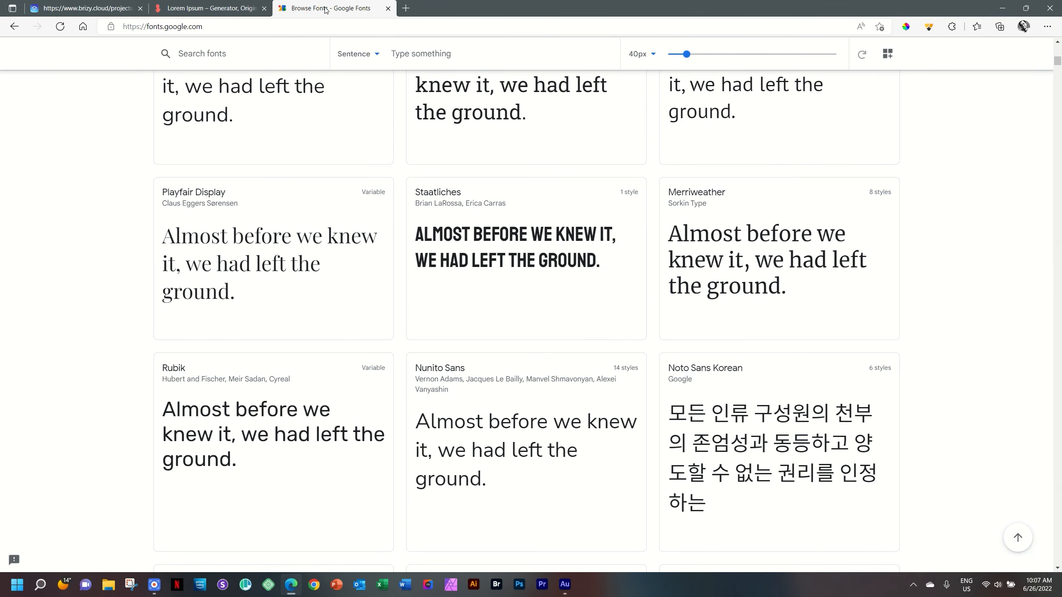
scroll(391, 230, down, 4)
scroll(391, 233, up, 5)
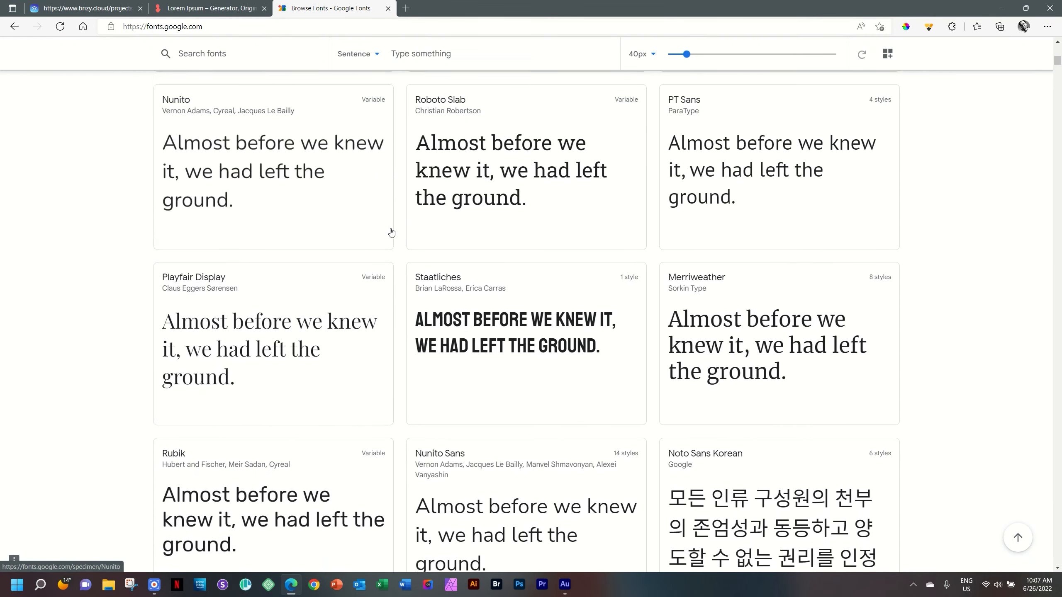
click(72, 5)
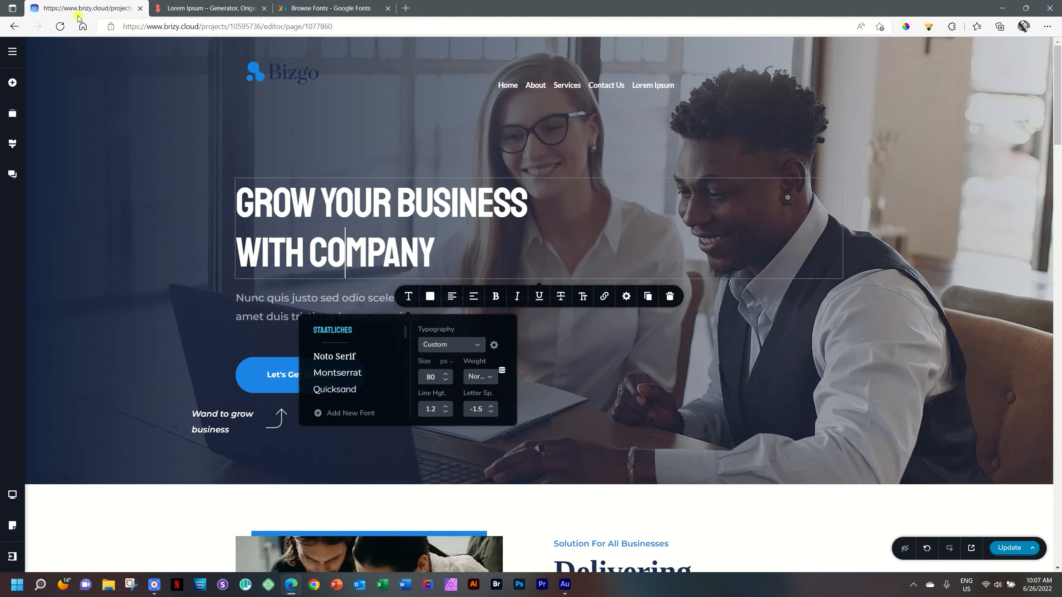